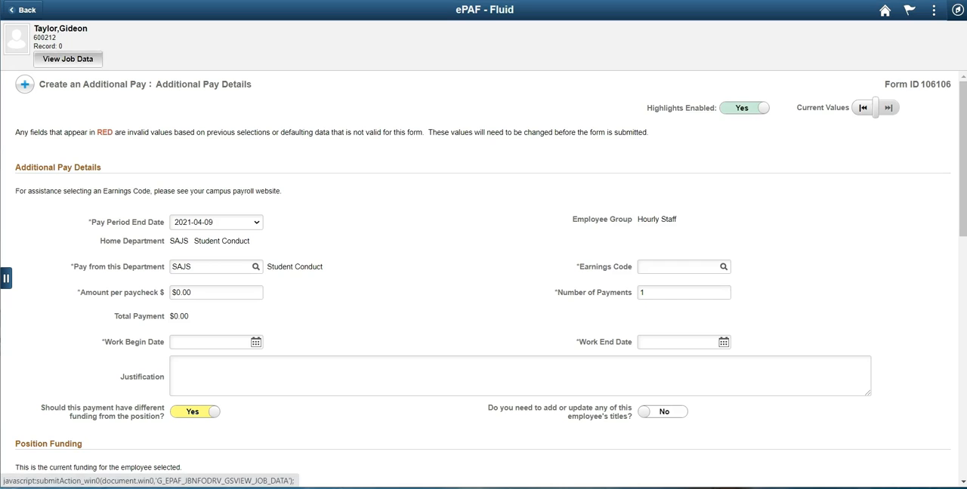
- Review the employee's job data down to the compensation details and close it
{"action": "left_click", "coordinate": [68, 59]}
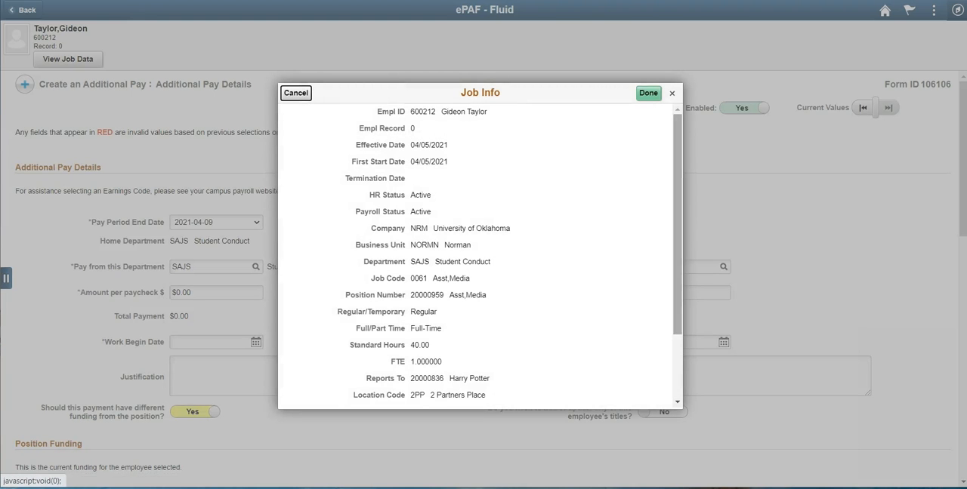
{"action": "scroll", "coordinate": [481, 249], "scroll_direction": "down", "scroll_amount": 3}
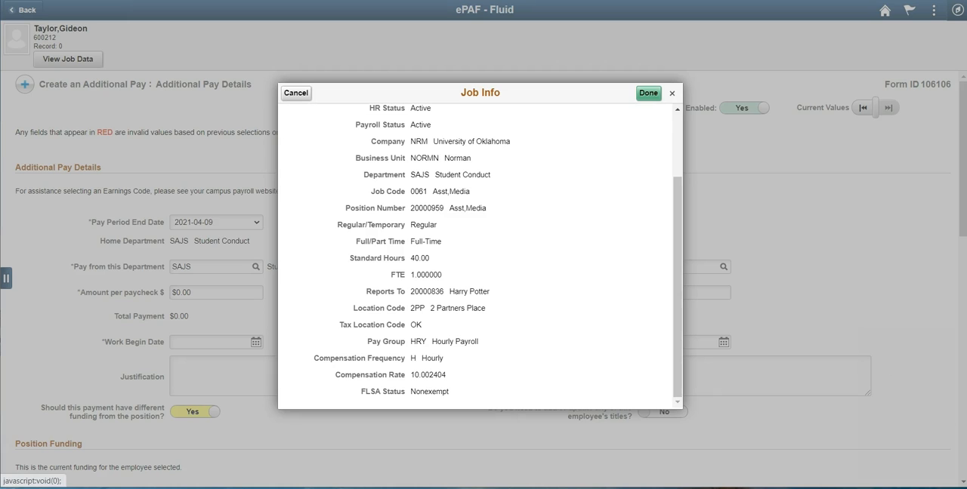
{"action": "left_click", "coordinate": [648, 93]}
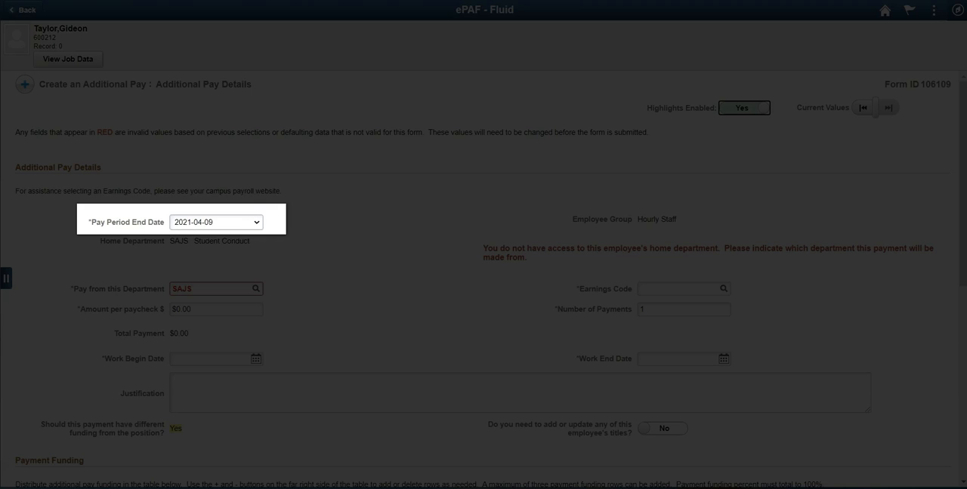
- Set the pay period end date to 2021-04-23 and the paying department to ACAG, Atmospheric & Geographic Scien
{"action": "left_click", "coordinate": [216, 222]}
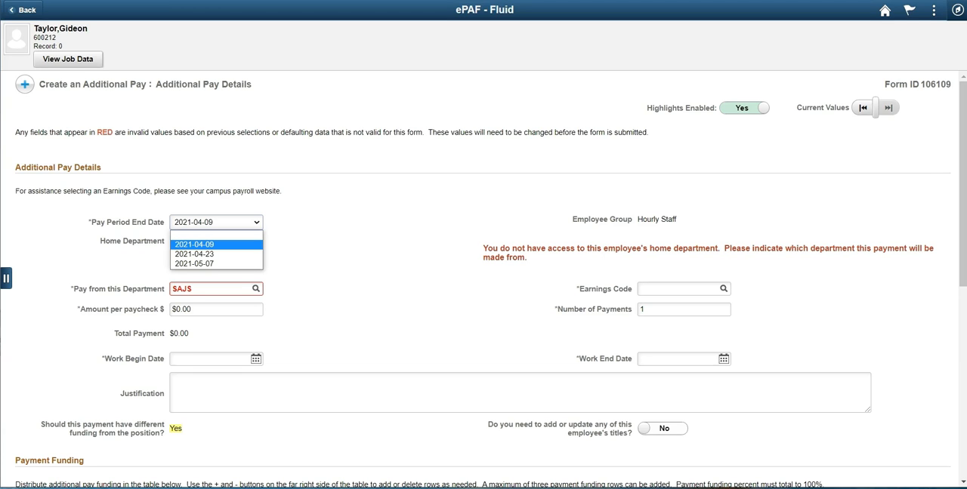
{"action": "left_click", "coordinate": [194, 254]}
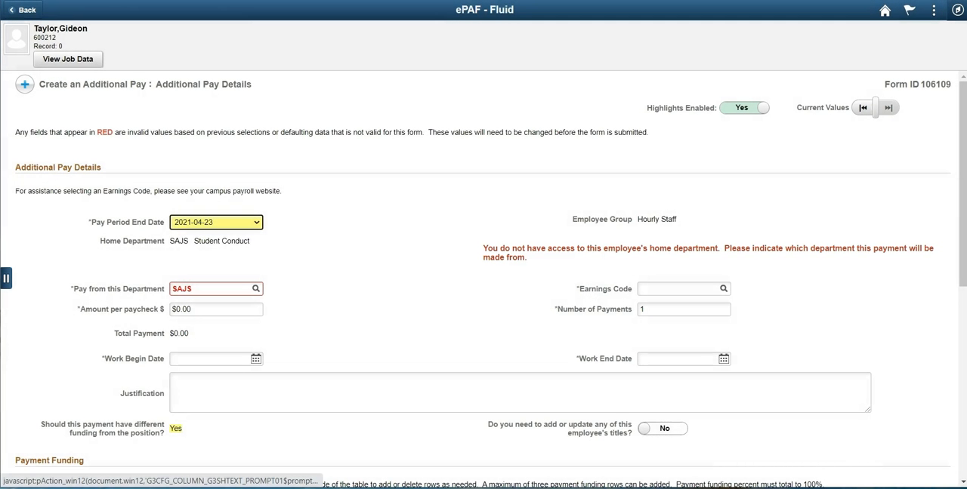
{"action": "left_click", "coordinate": [255, 288]}
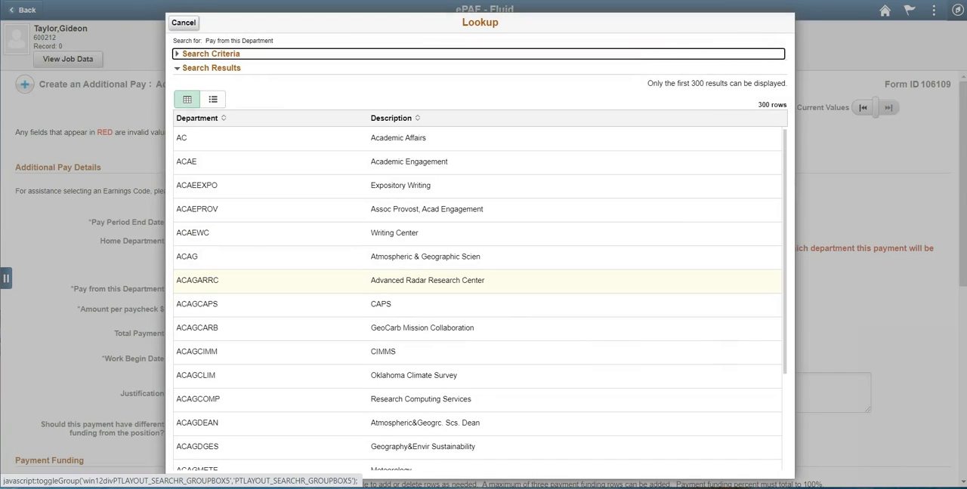
{"action": "left_click", "coordinate": [215, 257]}
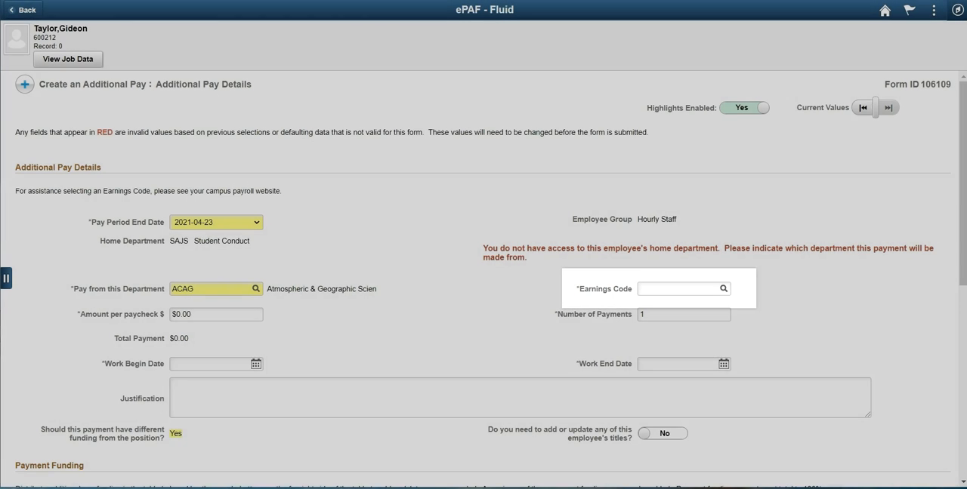
- Select SPM (Supplemental Pay) as the earnings code, and replace it with AWD (Award)
{"action": "left_click", "coordinate": [724, 289]}
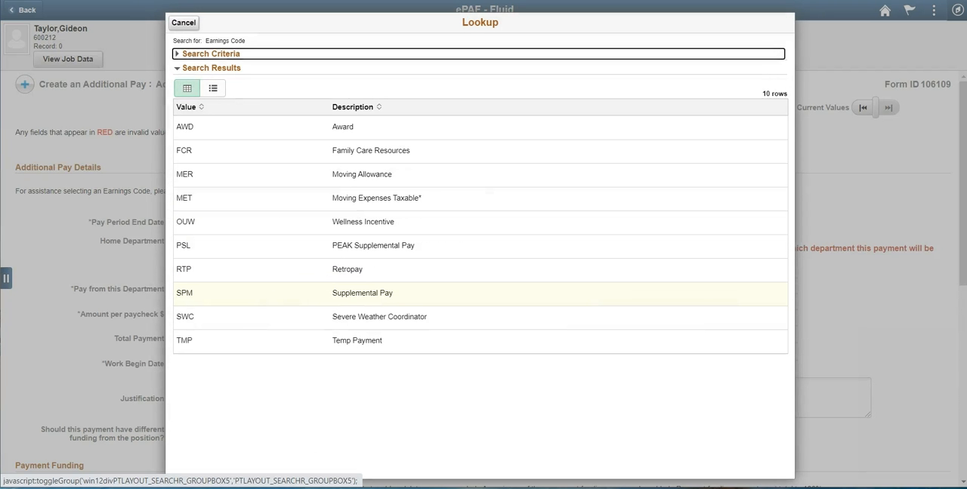
{"action": "left_click", "coordinate": [362, 293]}
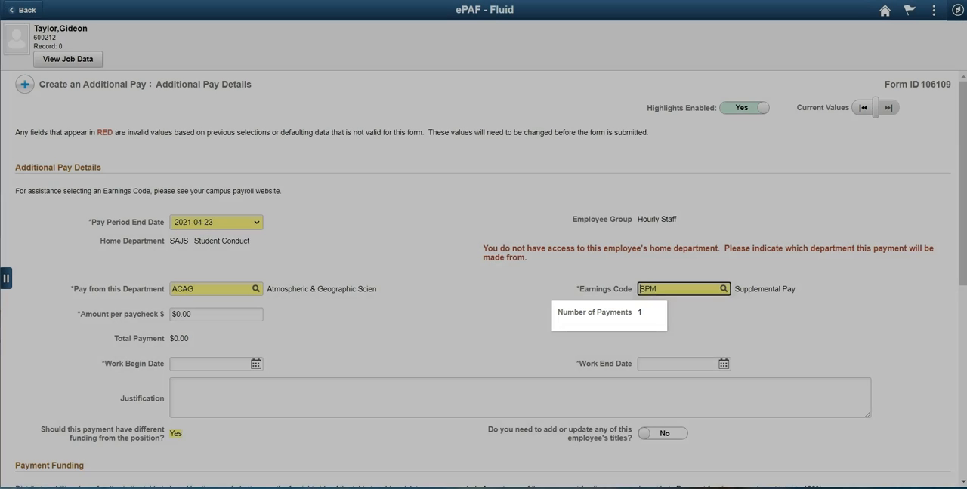
{"action": "left_click", "coordinate": [723, 290]}
{"action": "left_click", "coordinate": [343, 126]}
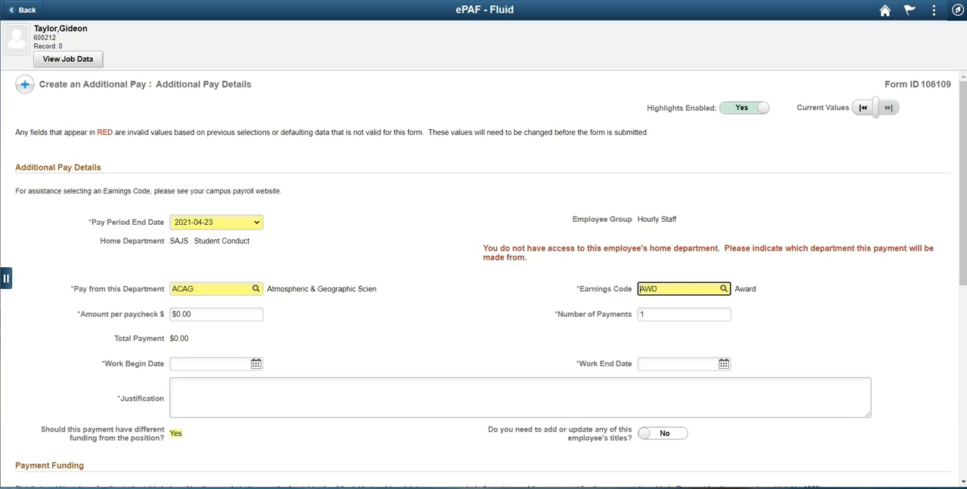
- Set the number of payments to 5 and the amount per paycheck to $100.00
{"action": "key", "text": "Tab"}
{"action": "type", "text": "5"}
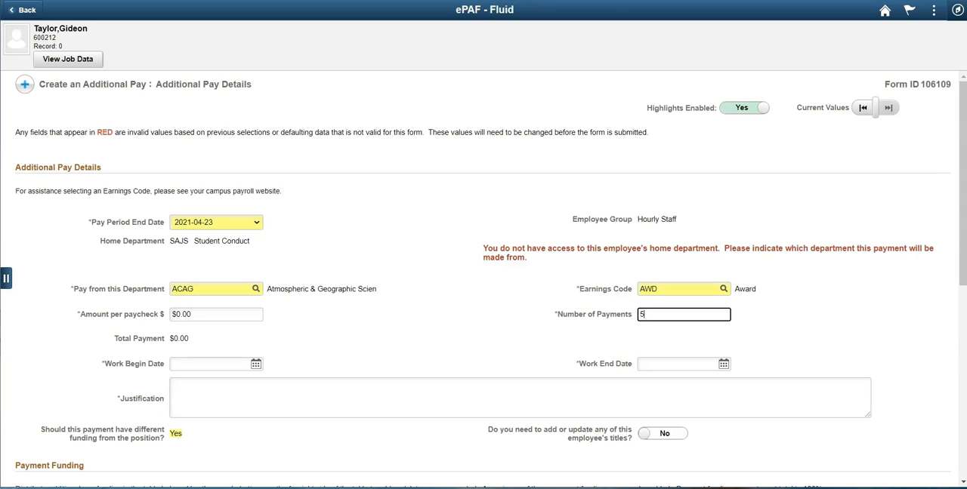
{"action": "key", "text": "Tab"}
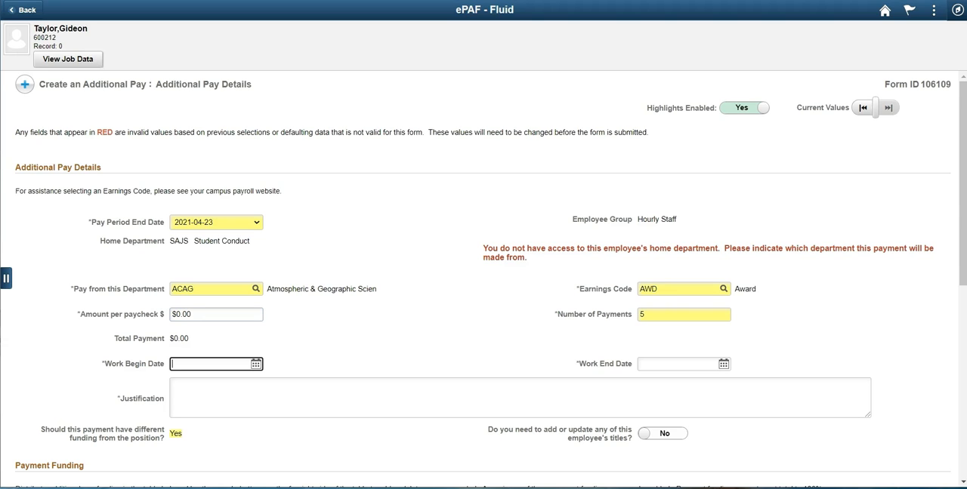
{"action": "key", "text": "shift+Tab"}
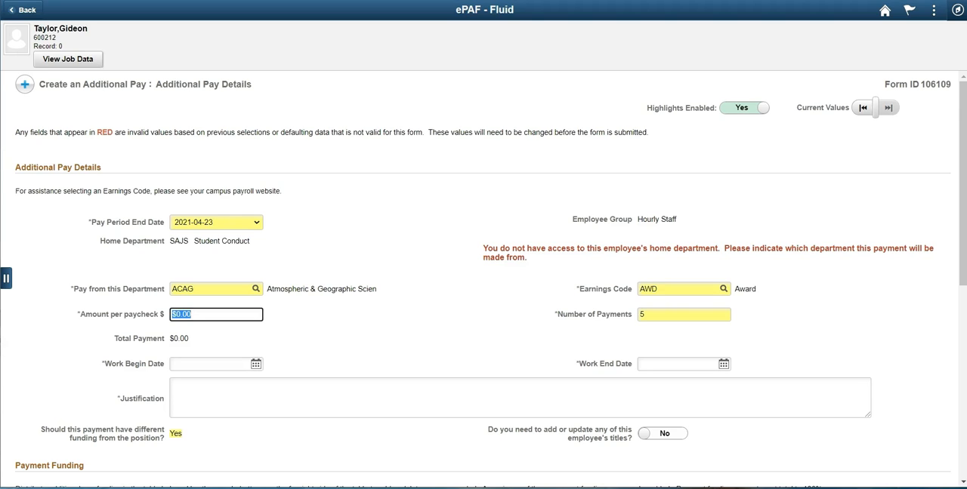
{"action": "type", "text": "100.00"}
{"action": "key", "text": "Tab"}
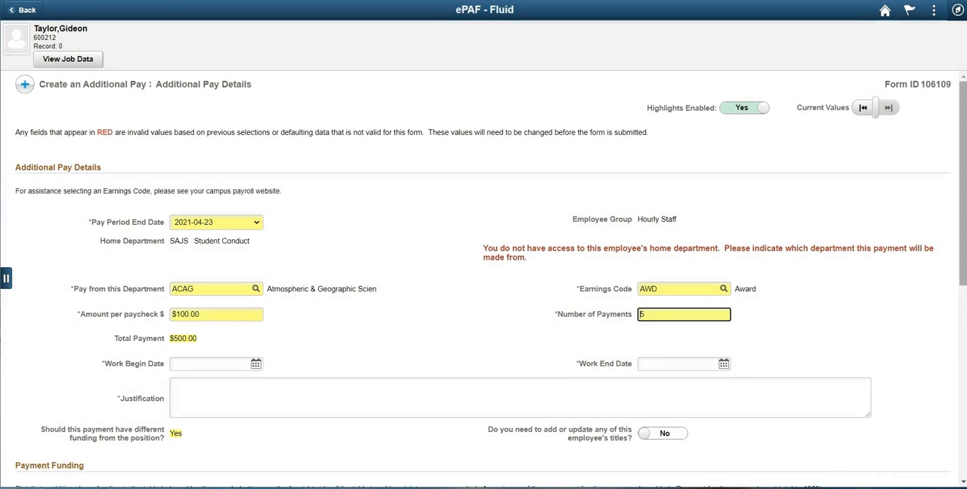
- Set the work begin date to 04/27/2021 and the work end date to 05/13/2021
{"action": "left_click_drag", "start_coordinate": [963, 183], "coordinate": [962, 265]}
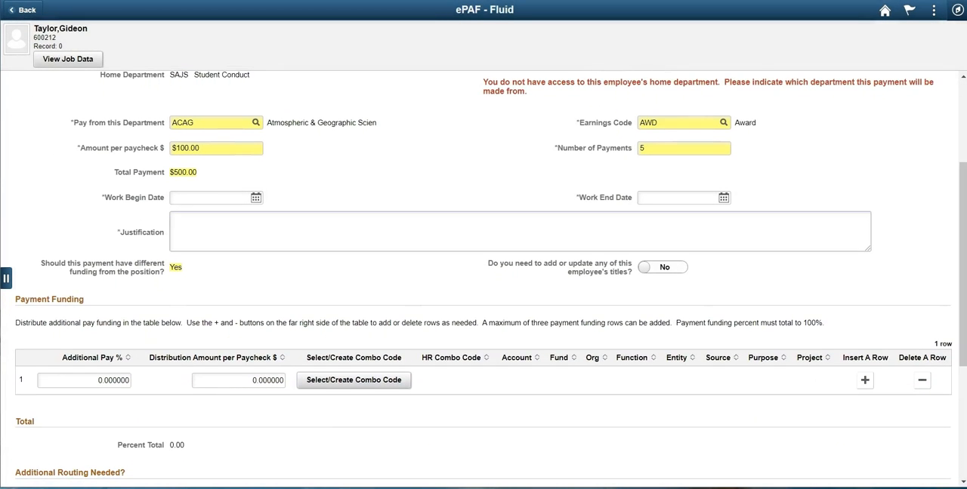
{"action": "left_click", "coordinate": [256, 198]}
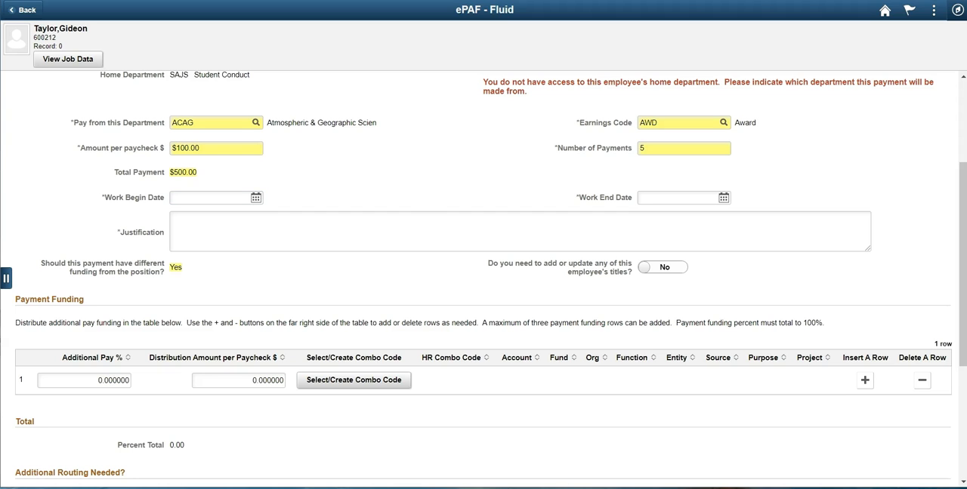
{"action": "left_click", "coordinate": [320, 155]}
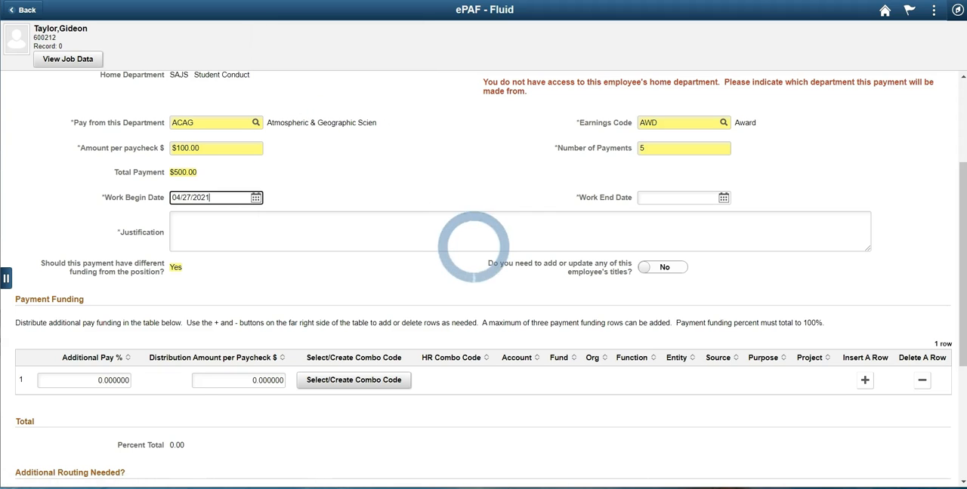
{"action": "left_click", "coordinate": [724, 198]}
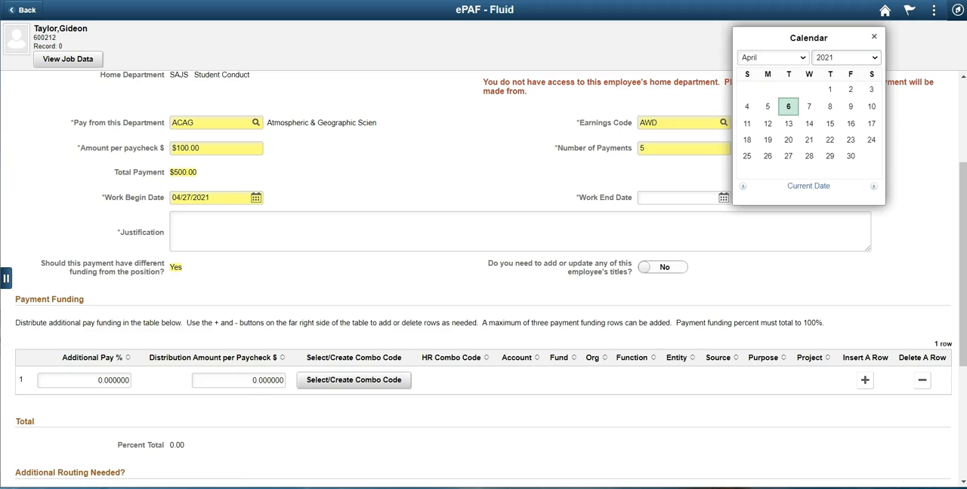
{"action": "left_click", "coordinate": [773, 58]}
{"action": "left_click", "coordinate": [767, 109]}
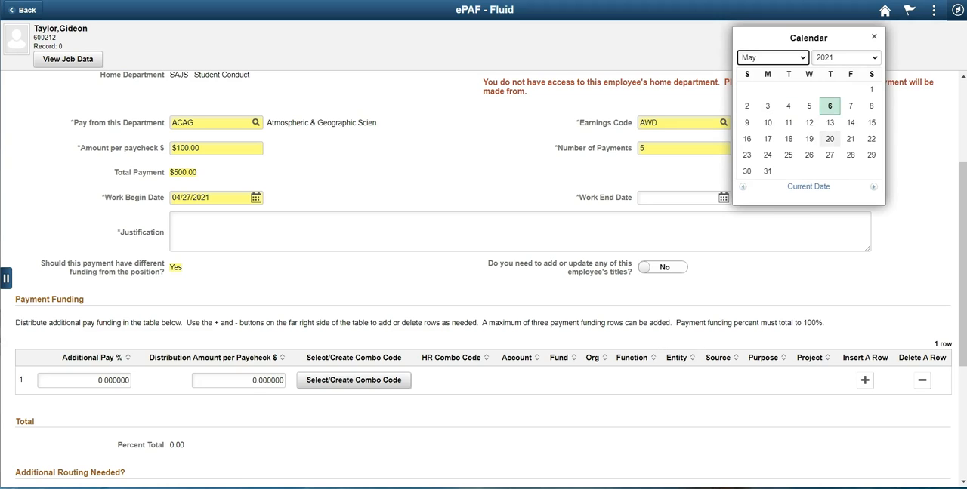
{"action": "left_click", "coordinate": [829, 122]}
- Enter "AWARD FOR EXCELLENCE" as the justification for the additional pay
{"action": "left_click", "coordinate": [173, 219]}
{"action": "type", "text": "AWARD FOR EX"}
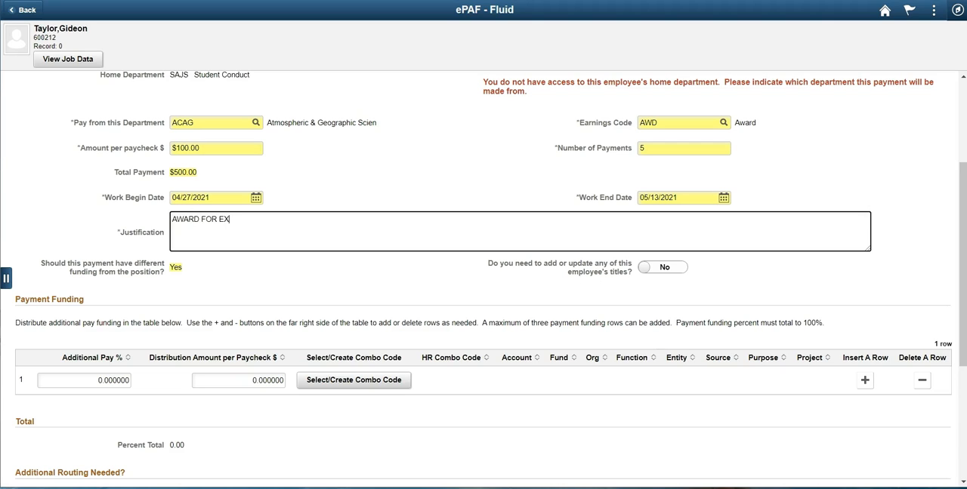
{"action": "type", "text": "CELLENCE"}
{"action": "key", "text": "Tab"}
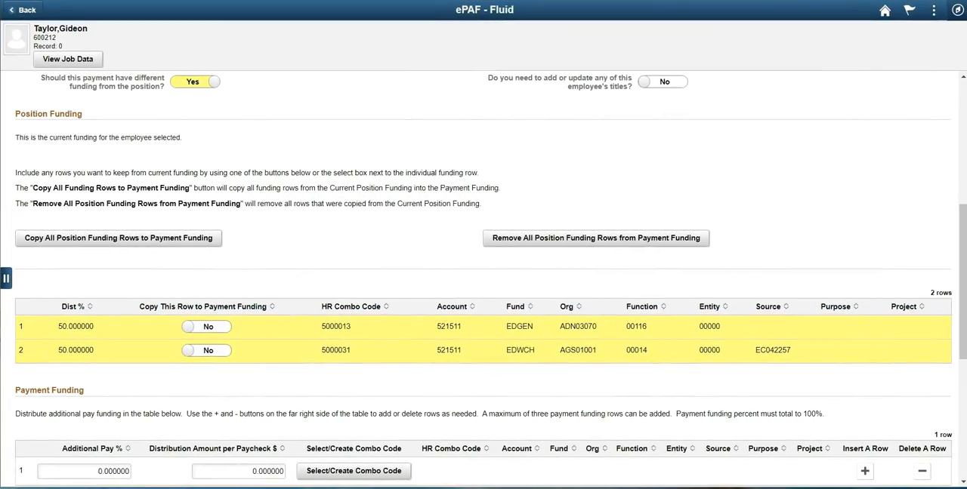
- Copy only the first position funding row to the payment funding, and reverse that copy
{"action": "left_click", "coordinate": [207, 327]}
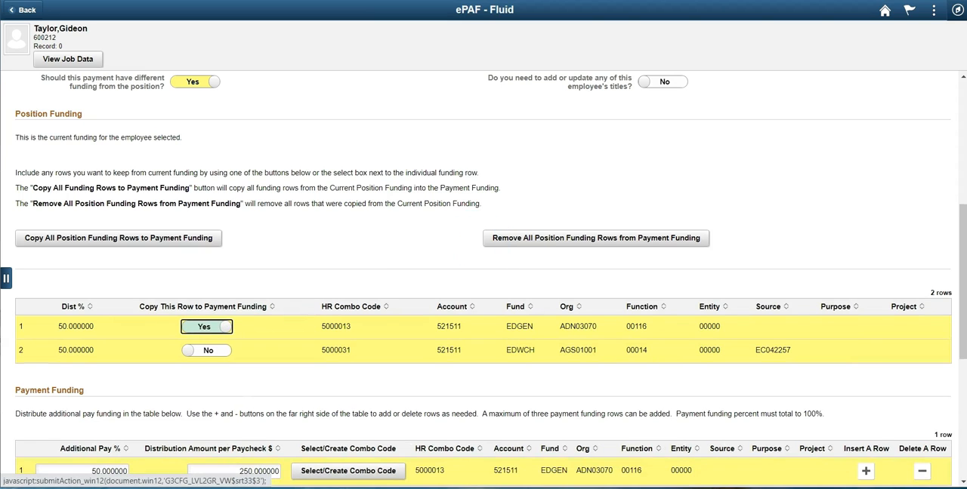
{"action": "scroll", "coordinate": [483, 279], "scroll_direction": "down", "scroll_amount": 1}
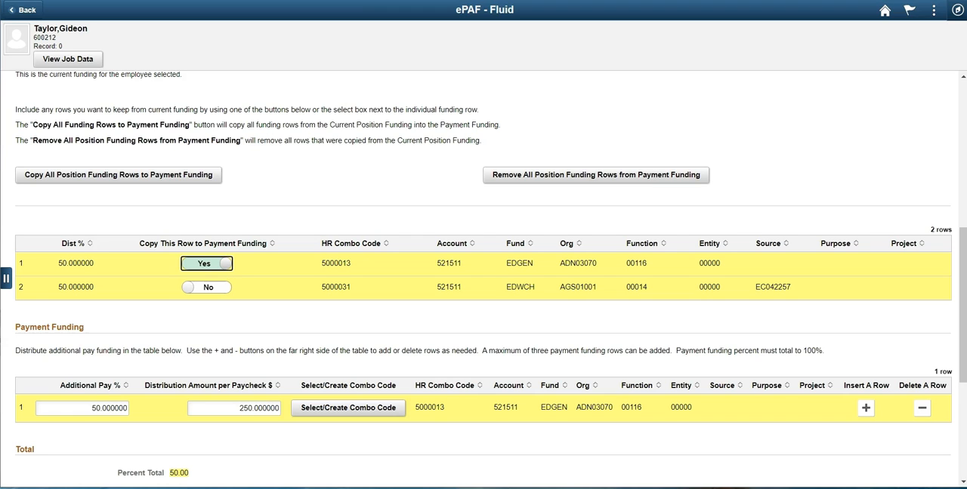
{"action": "left_click", "coordinate": [206, 263]}
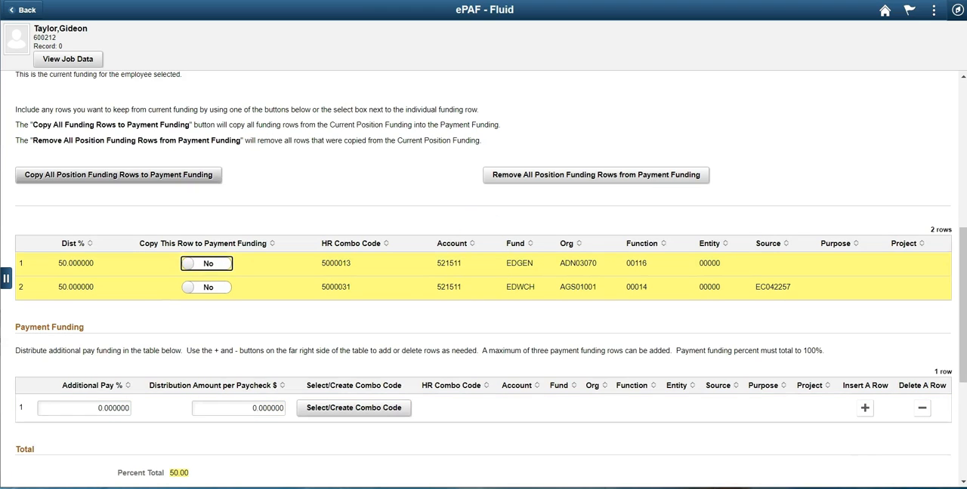
- Copy all position funding rows to the payment funding, and remove them all again
{"action": "left_click", "coordinate": [118, 175]}
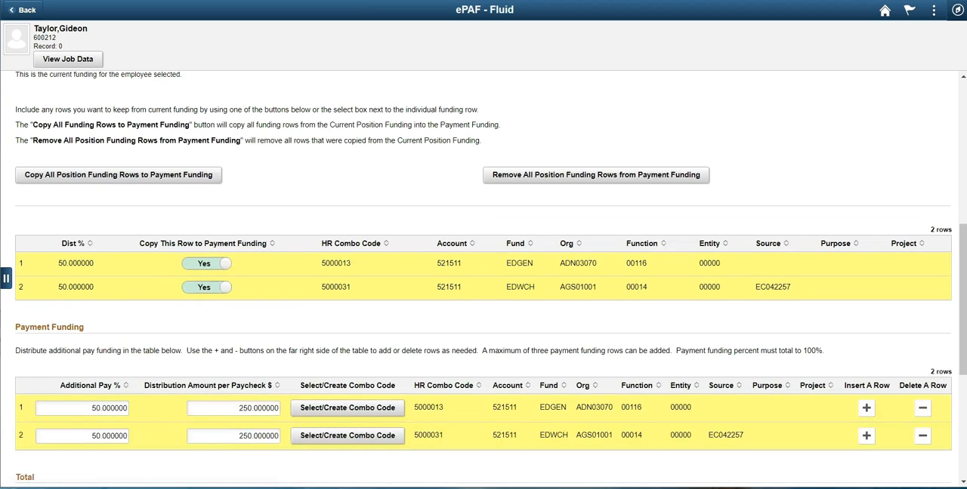
{"action": "scroll", "coordinate": [484, 278], "scroll_direction": "down", "scroll_amount": 2}
{"action": "left_click", "coordinate": [596, 112]}
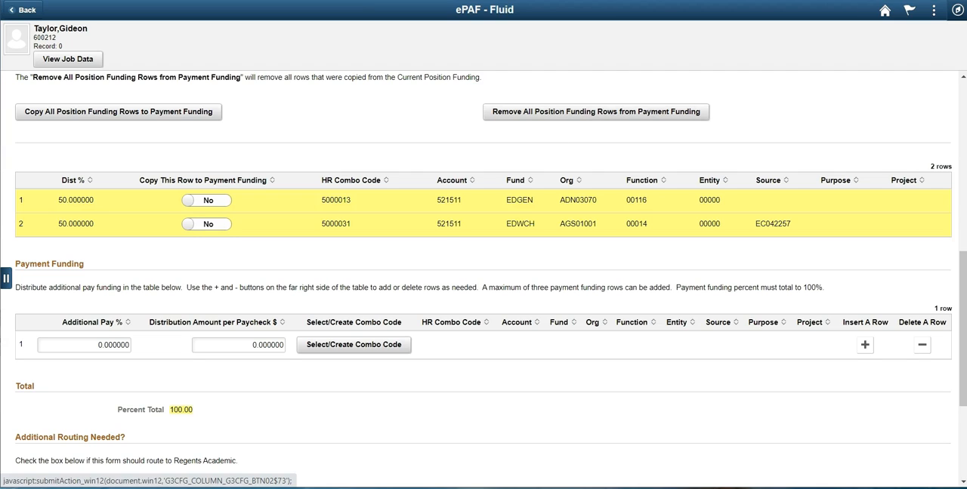
- Copy the first position funding row to the payment funding and insert a second row with 25% additional pay
{"action": "left_click", "coordinate": [206, 200]}
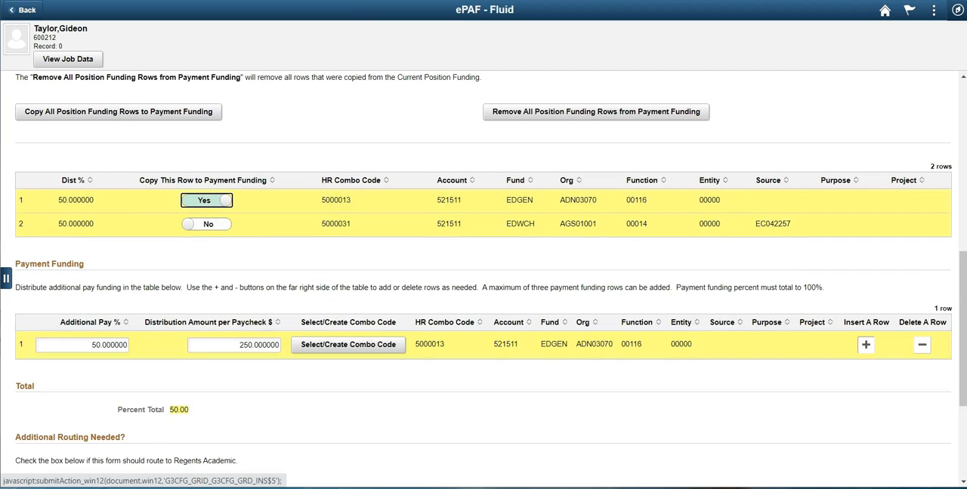
{"action": "left_click", "coordinate": [866, 344]}
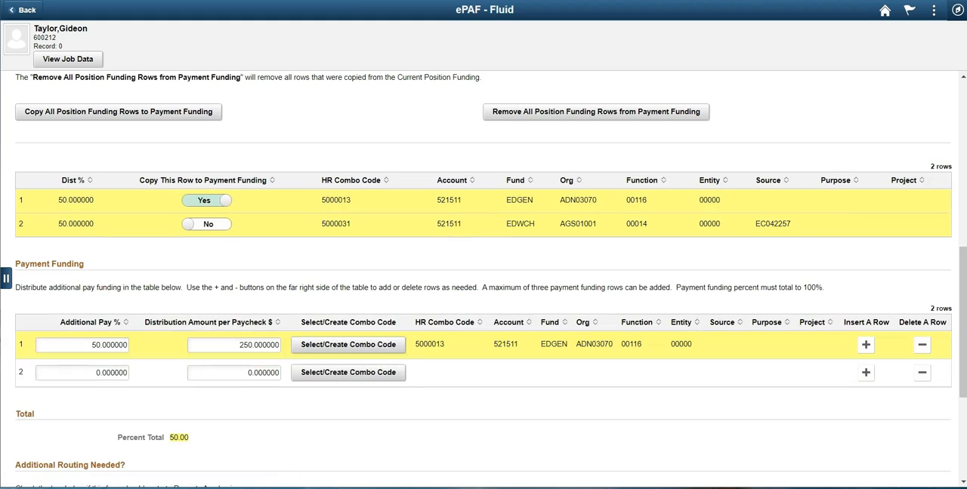
{"action": "type", "text": "25"}
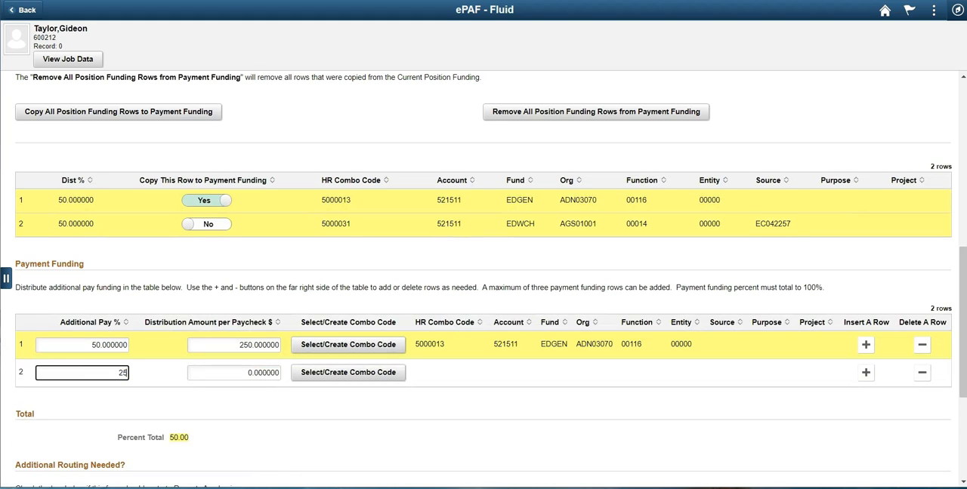
{"action": "key", "text": "Tab"}
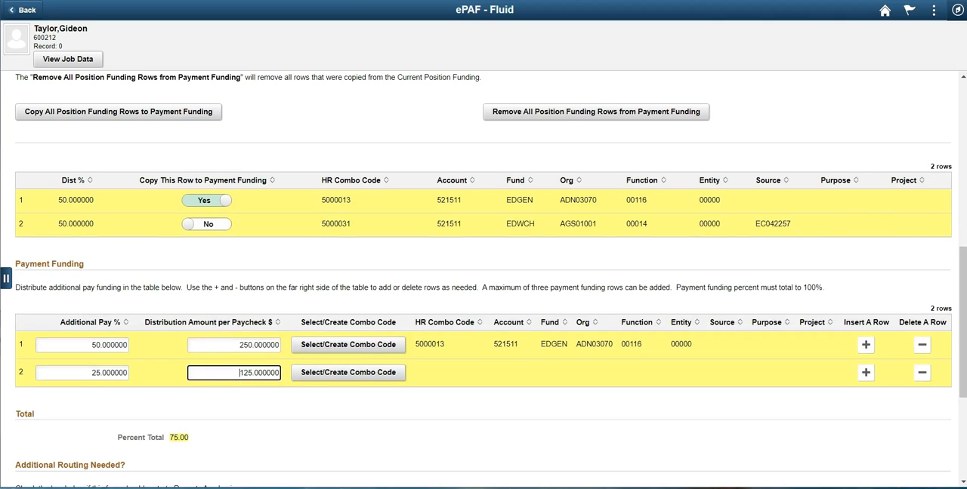
- Set the second payment funding row's distribution amount per paycheck to $300 and the first row's additional pay to 40%
{"action": "left_click_drag", "start_coordinate": [240, 373], "coordinate": [306, 373]}
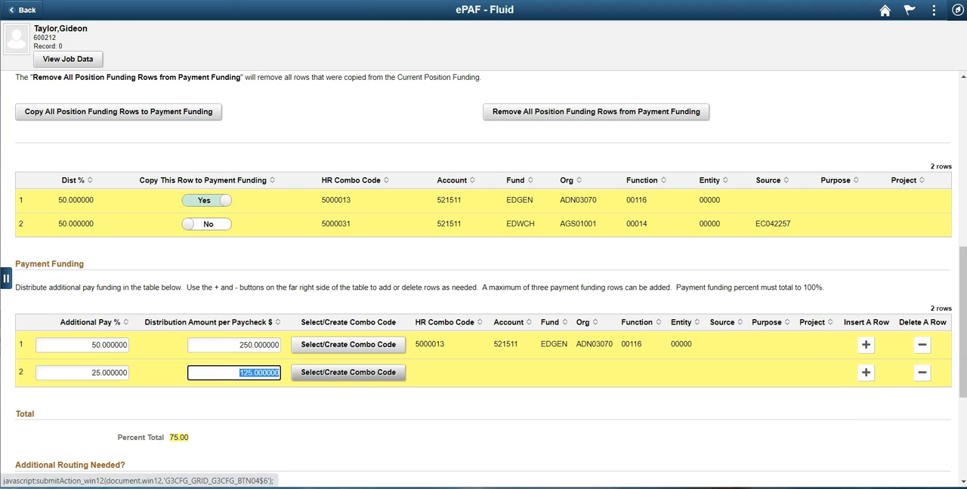
{"action": "type", "text": "300.0"}
{"action": "key", "text": "Tab"}
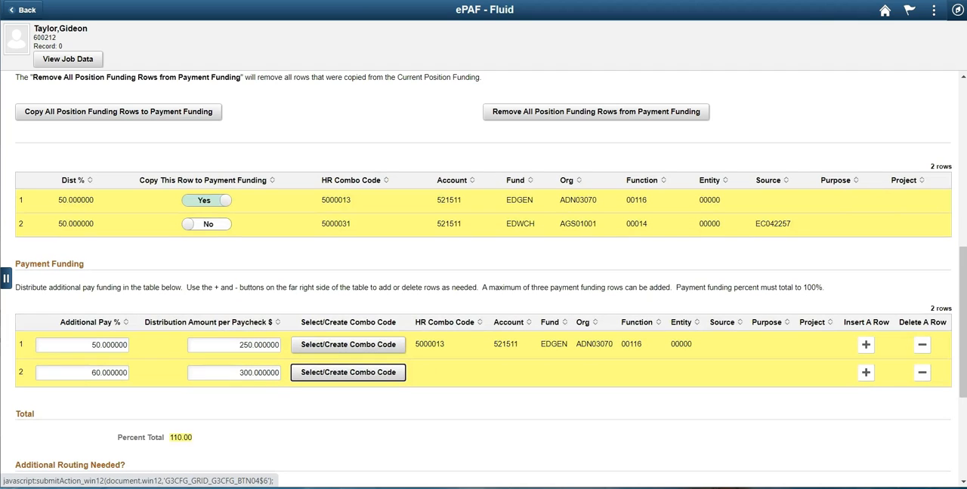
{"action": "left_click", "coordinate": [90, 373]}
{"action": "left_click_drag", "start_coordinate": [123, 345], "coordinate": [90, 345]}
{"action": "type", "text": "40.00"}
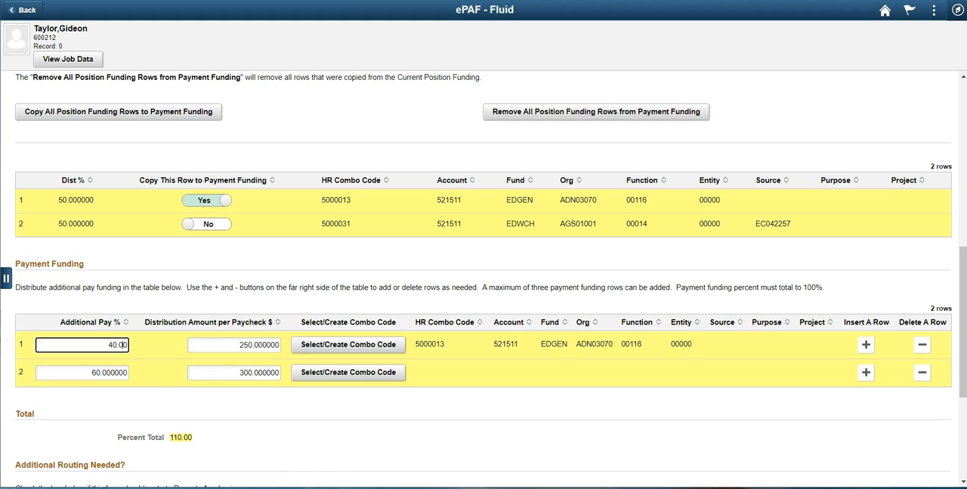
{"action": "key", "text": "Tab"}
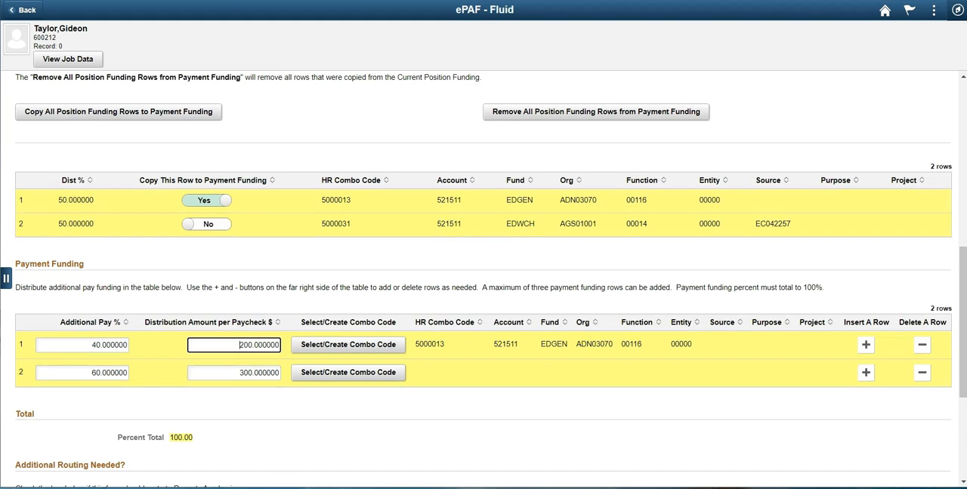
- Assign HR combo code 5000021 to the second payment funding row using the combo code lookup
{"action": "left_click", "coordinate": [346, 373]}
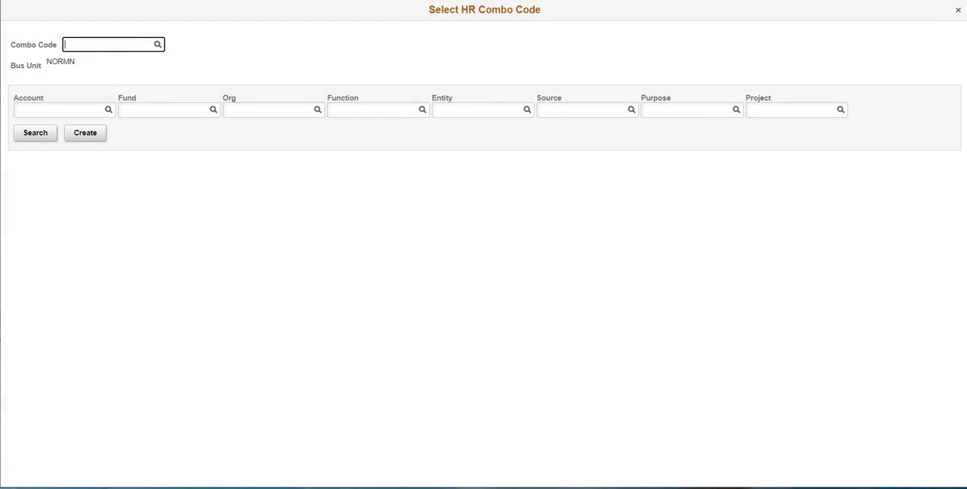
{"action": "left_click", "coordinate": [157, 45]}
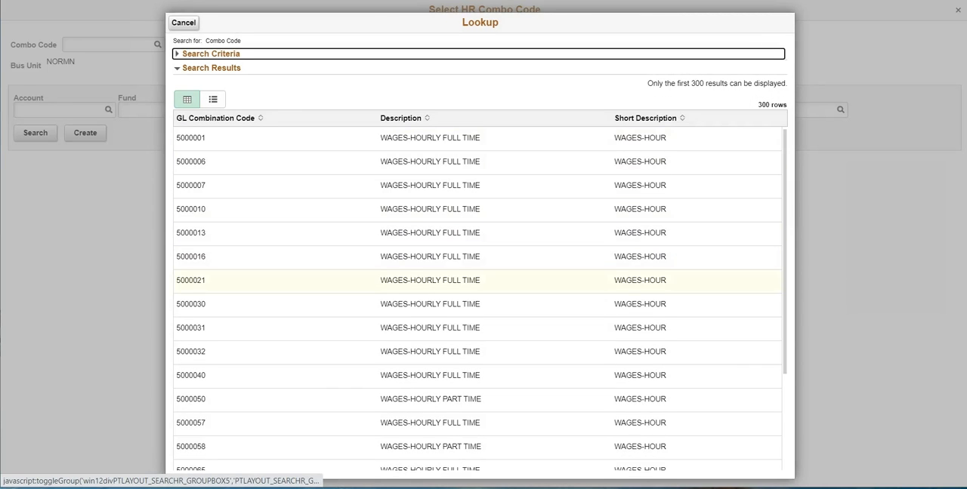
{"action": "left_click", "coordinate": [191, 281]}
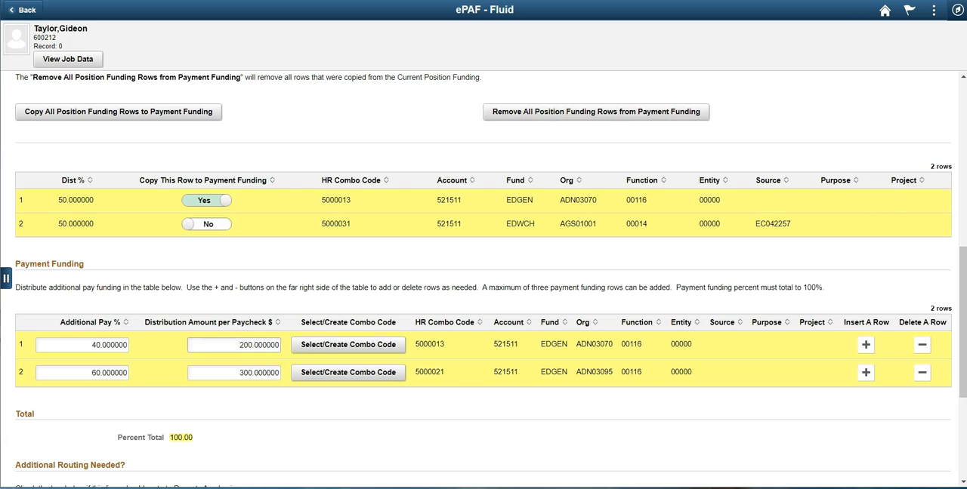
- Set Requires Board of Regents Approval to Yes and submit the additional pay form
{"action": "scroll", "coordinate": [484, 279], "scroll_direction": "down", "scroll_amount": 3}
{"action": "scroll", "coordinate": [483, 278], "scroll_direction": "down", "scroll_amount": 1}
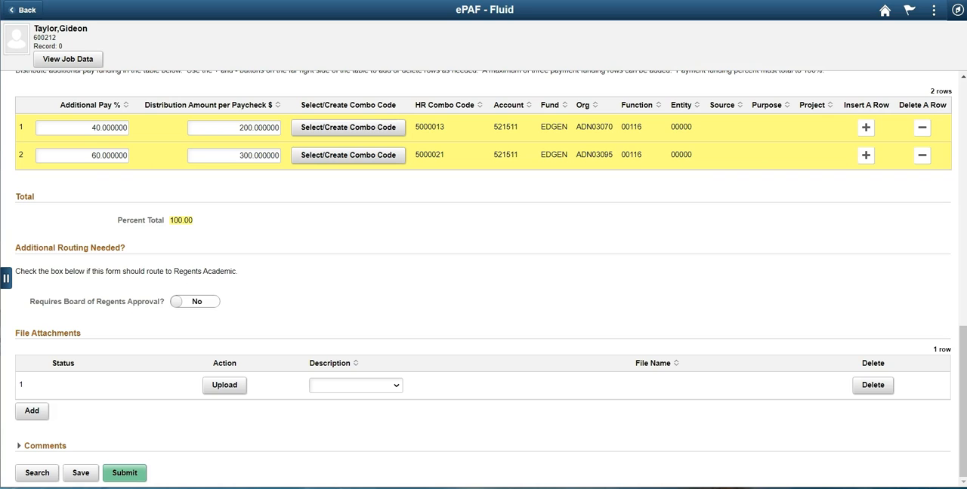
{"action": "left_click", "coordinate": [194, 301]}
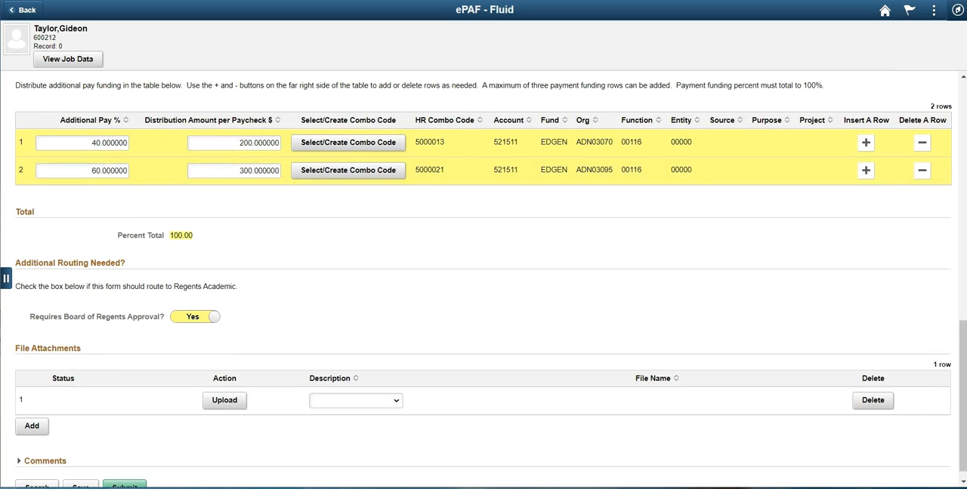
{"action": "scroll", "coordinate": [484, 278], "scroll_direction": "down", "scroll_amount": 1}
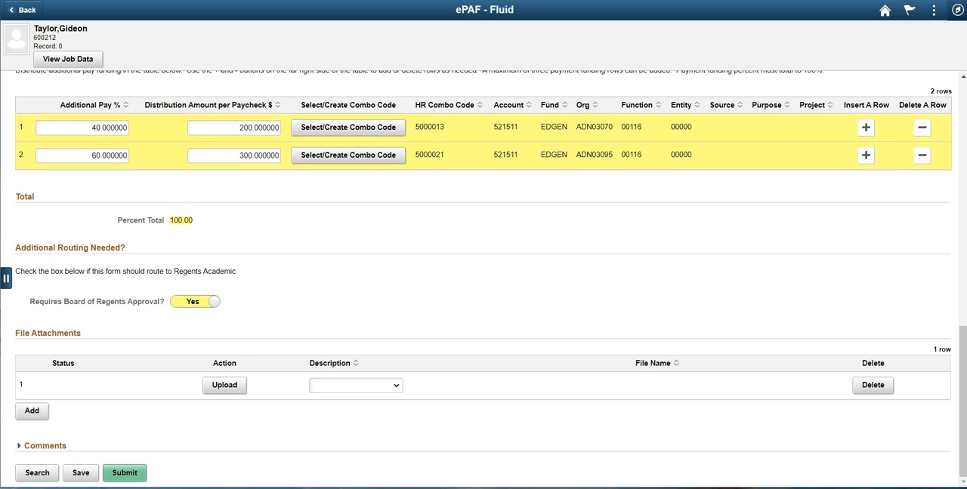
{"action": "left_click", "coordinate": [124, 473]}
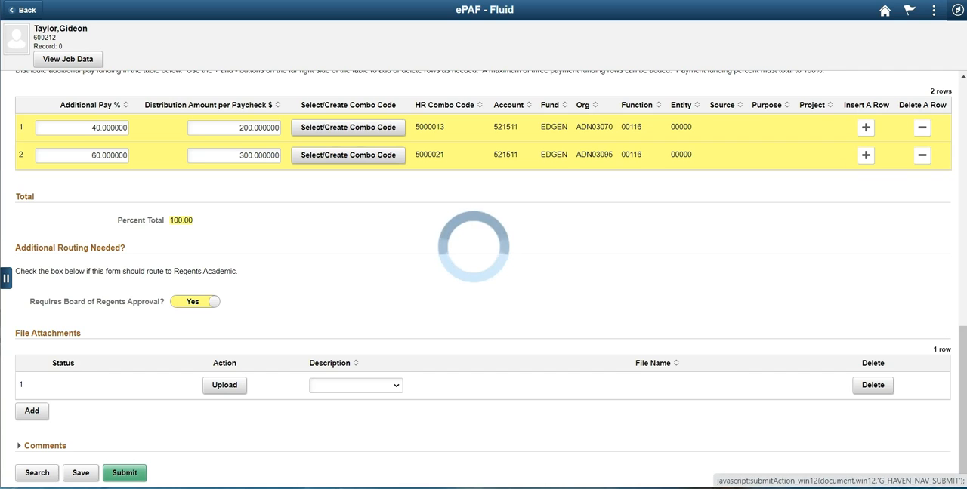